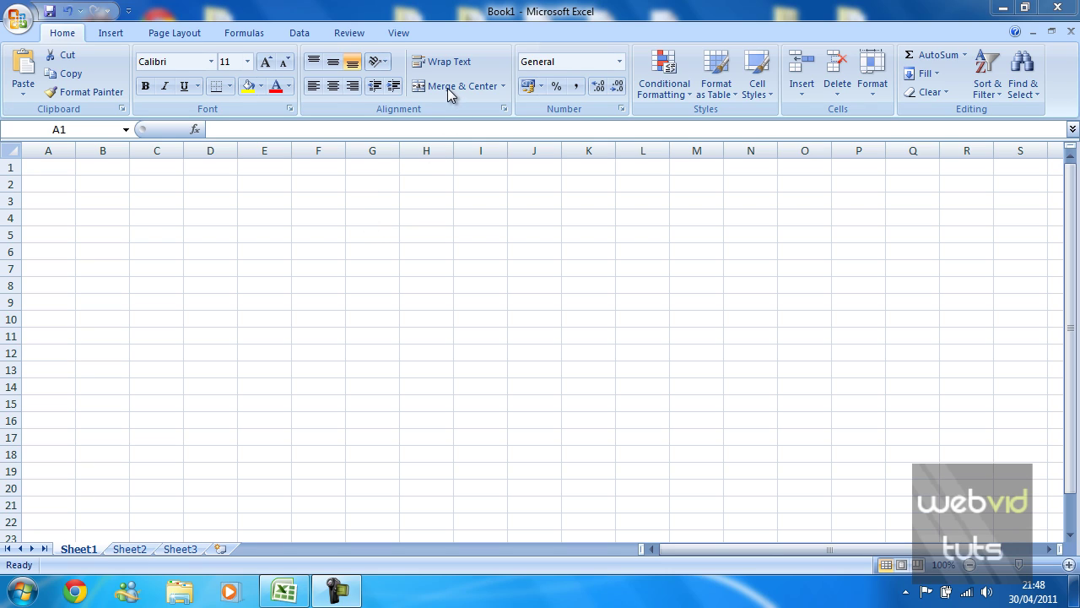
Show the Merge & Center dropdown list: Merge & Center, Merge Across, Merge Cells, Unmerge Cells
{"action": "left_click", "coordinate": [50, 170]}
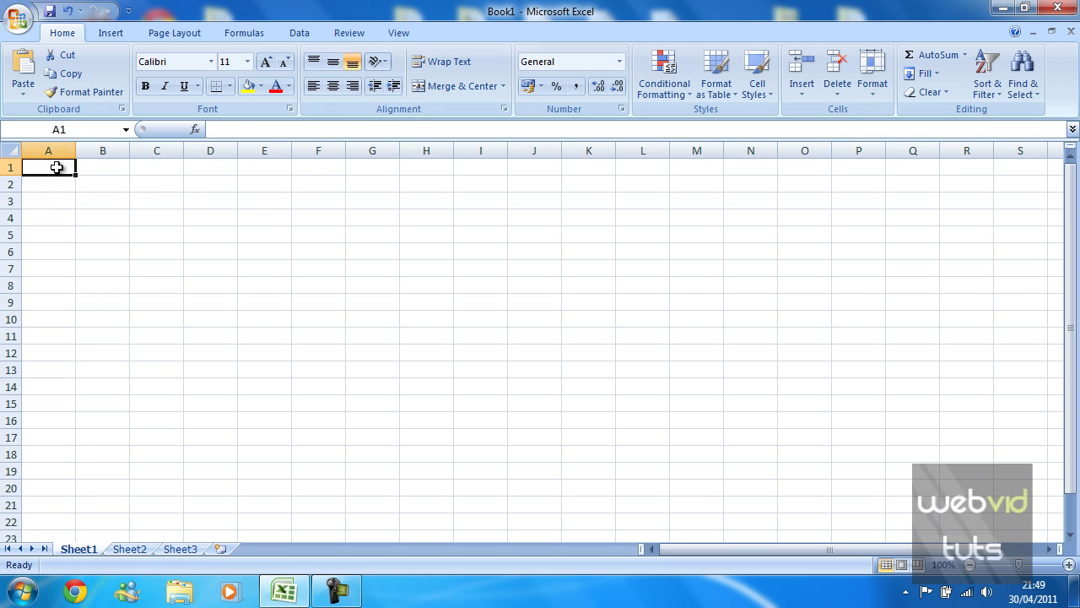
{"action": "left_click_drag", "start_coordinate": [55, 165], "coordinate": [1000, 192]}
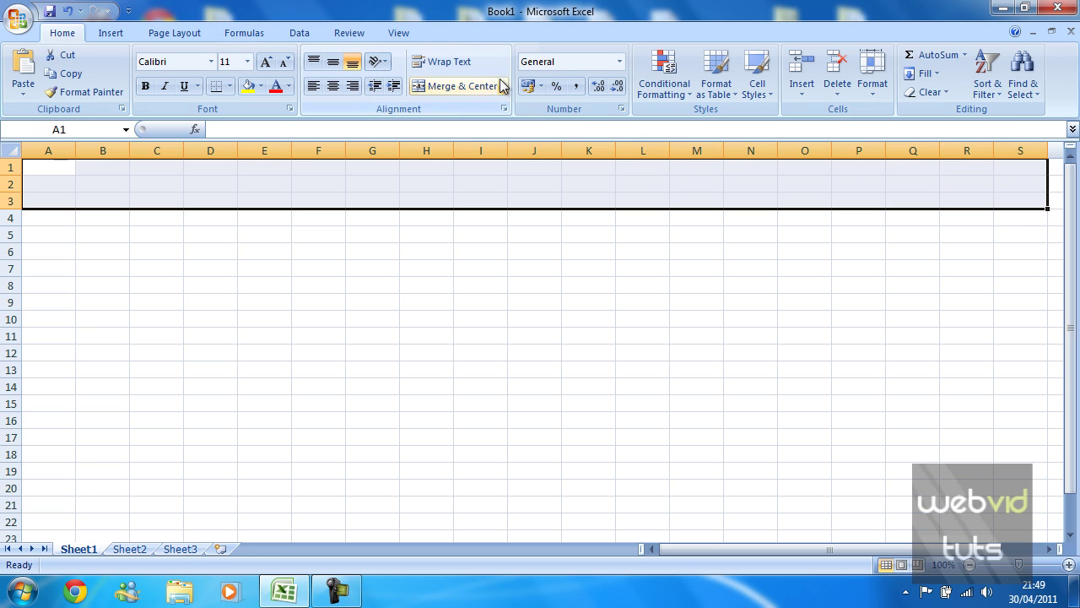
{"action": "left_click", "coordinate": [234, 169]}
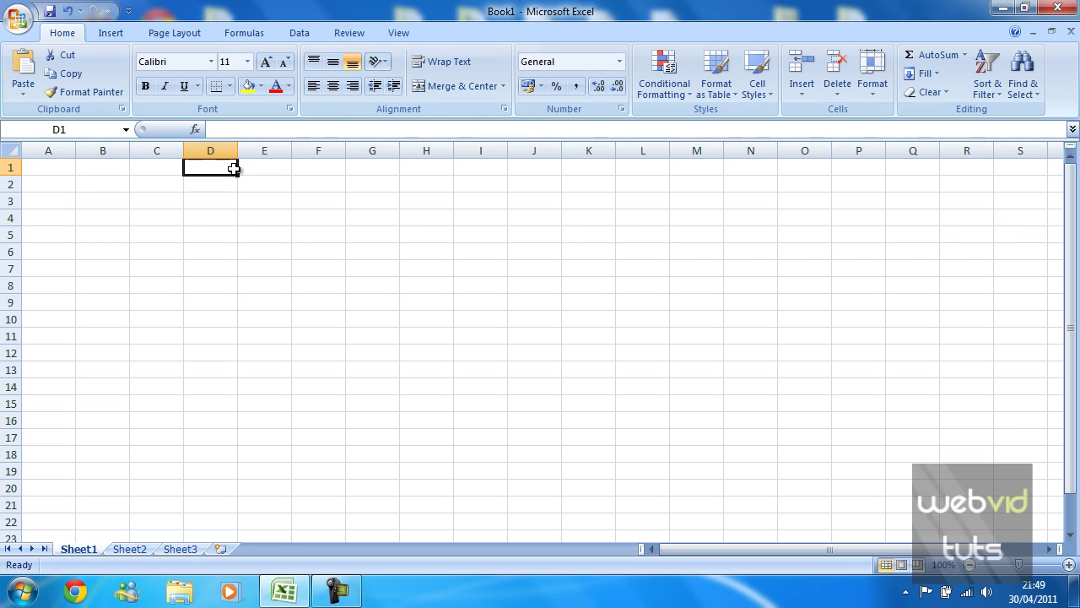
{"action": "left_click", "coordinate": [503, 88]}
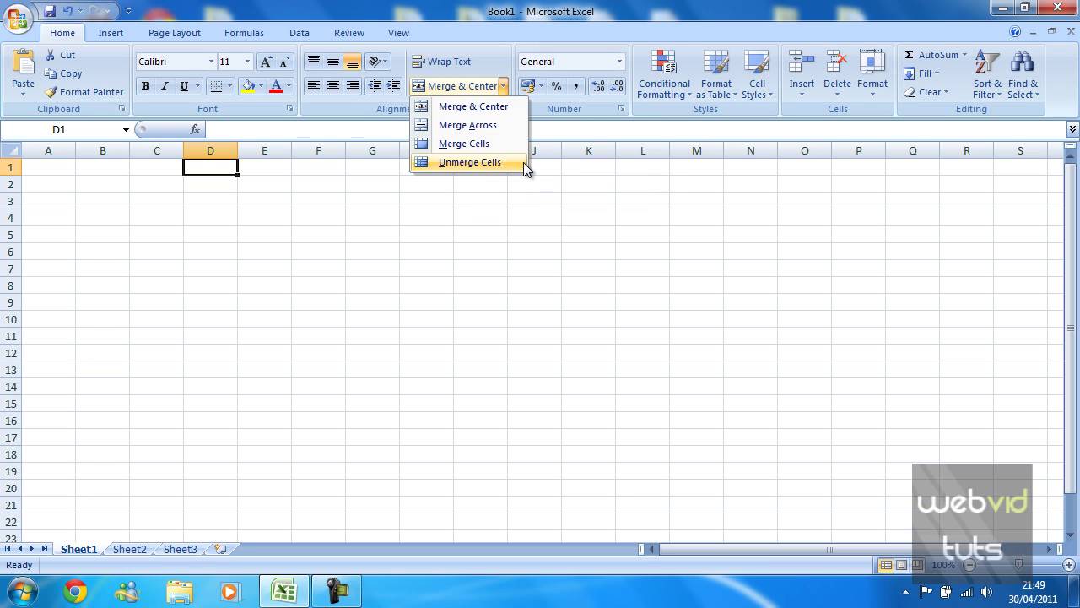
Enter the title 'WebVidTuts.com' in cell A1
{"action": "left_click", "coordinate": [229, 189]}
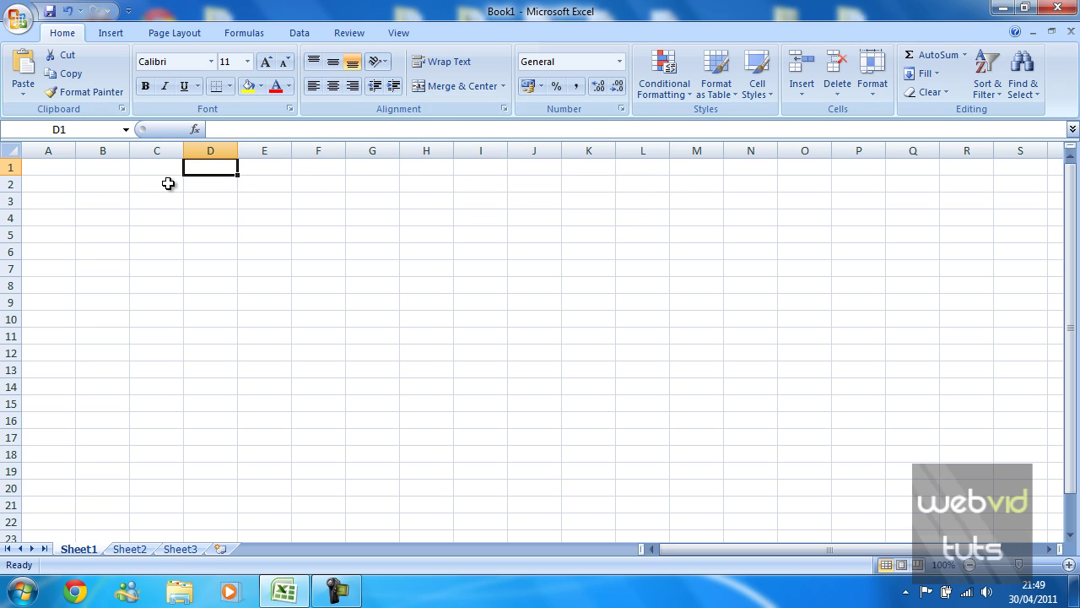
{"action": "left_click", "coordinate": [73, 183]}
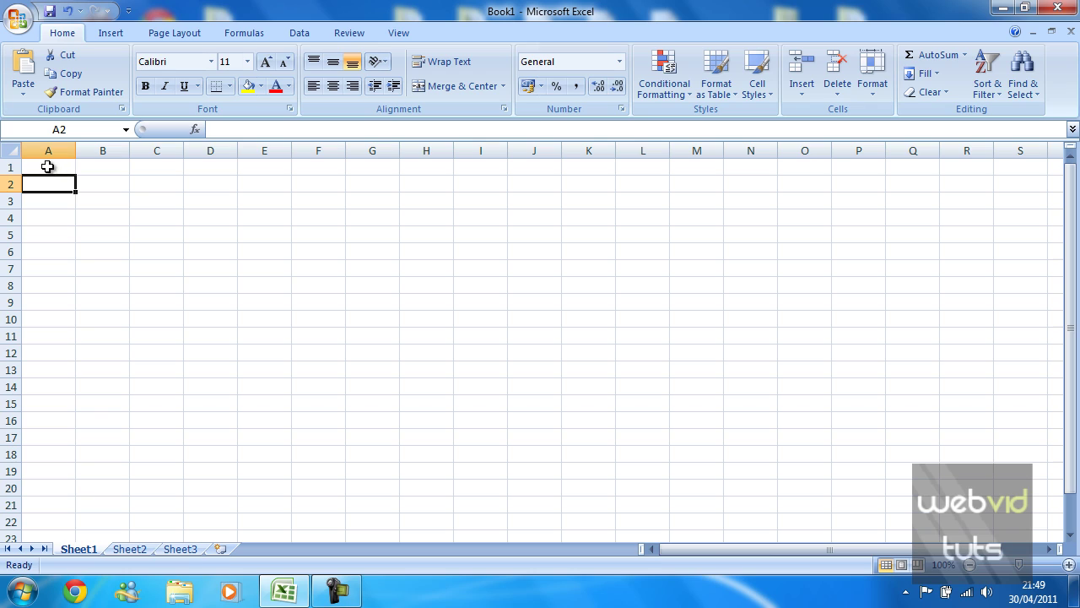
{"action": "left_click_drag", "start_coordinate": [47, 166], "coordinate": [108, 164]}
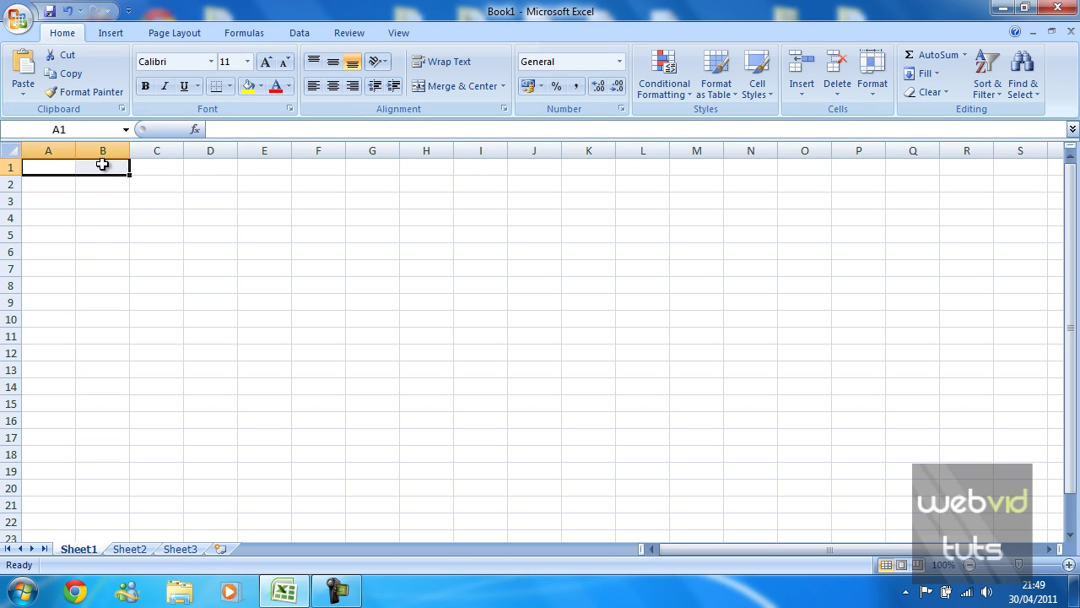
{"action": "left_click", "coordinate": [73, 164]}
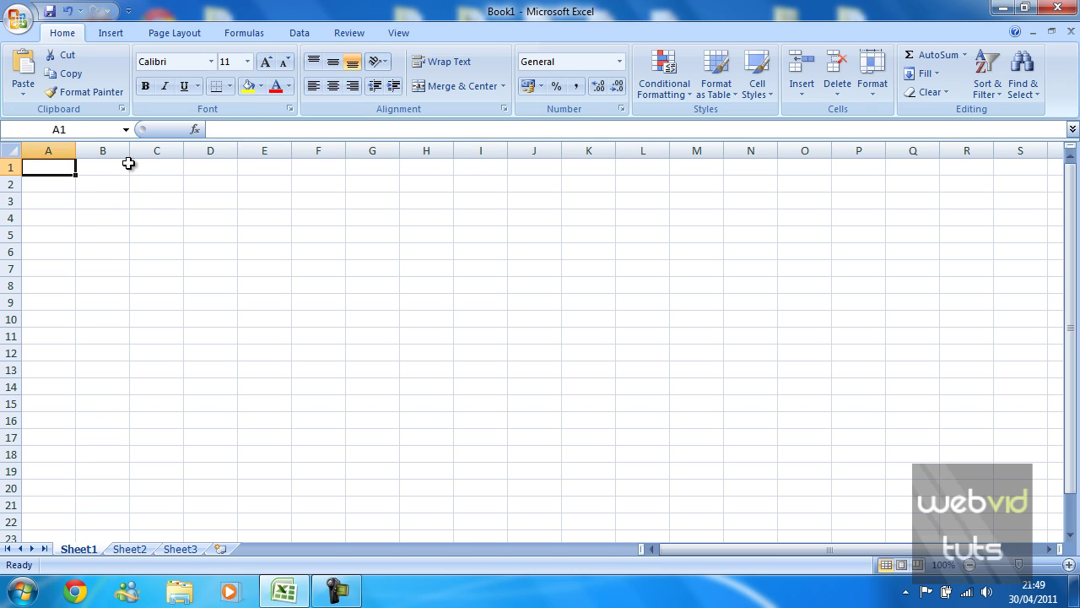
{"action": "type", "text": "WebVid"}
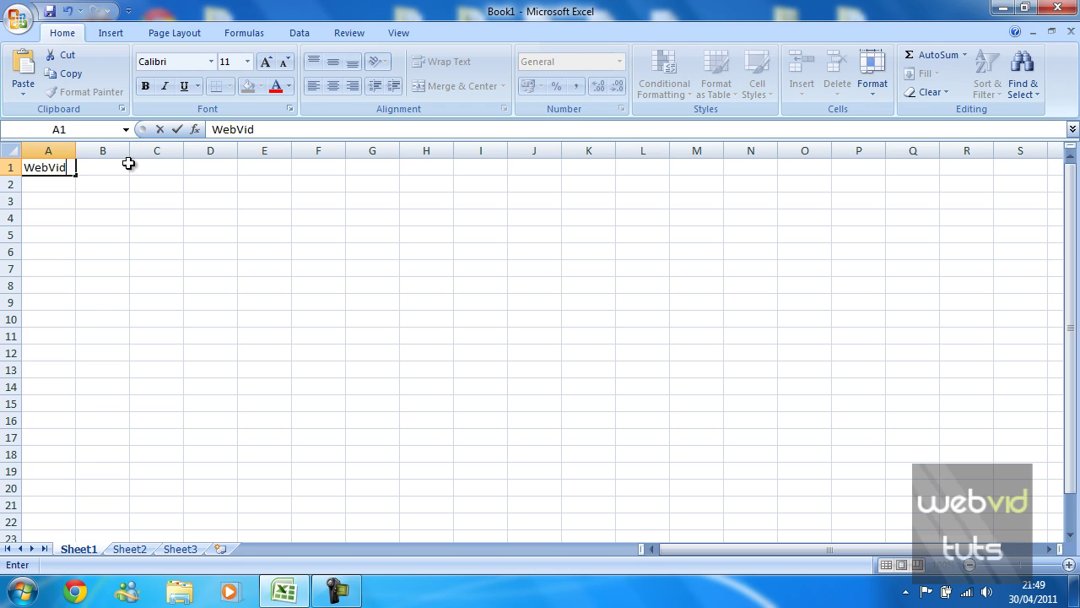
{"action": "type", "text": "Tuts.com"}
{"action": "left_click", "coordinate": [85, 231]}
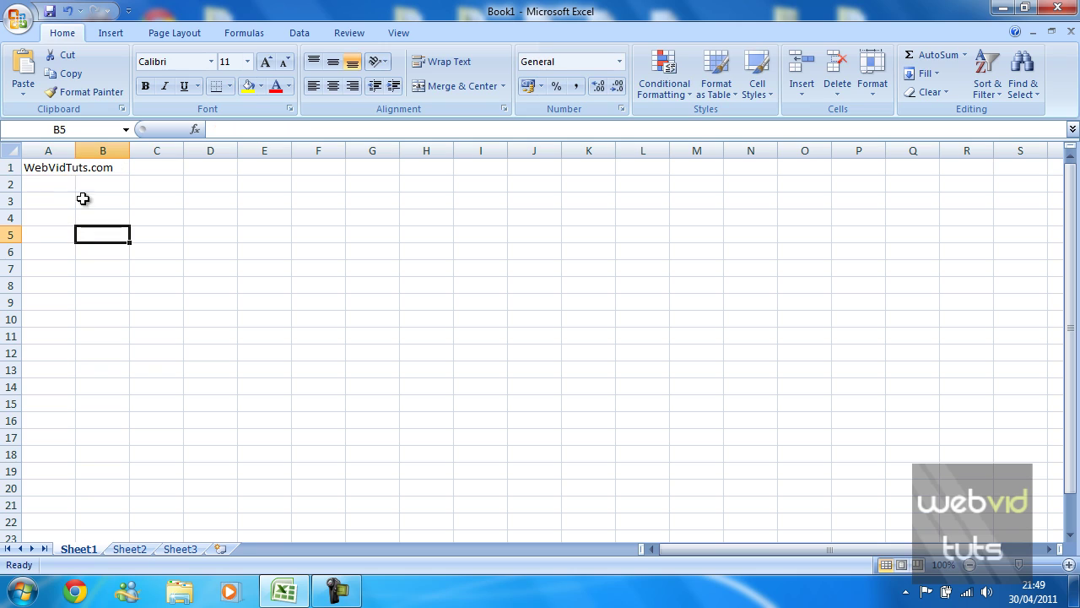
{"action": "left_click", "coordinate": [44, 170]}
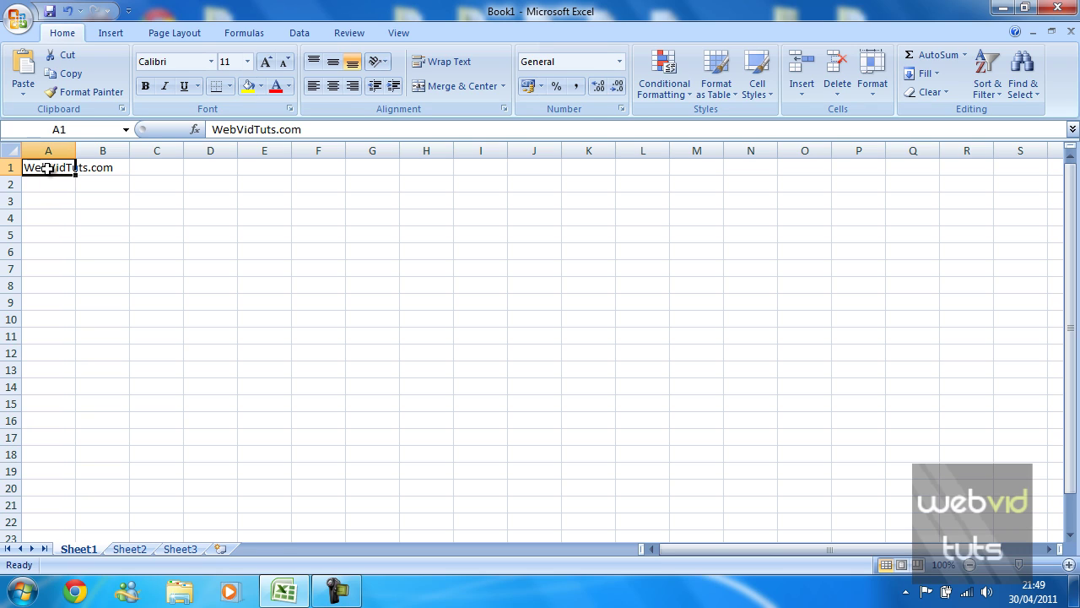
Merge A1 through T3 into one cell with WebVidTuts.com centred across it
{"action": "left_click_drag", "start_coordinate": [46, 169], "coordinate": [1055, 198]}
{"action": "left_click_drag", "start_coordinate": [828, 550], "coordinate": [784, 543]}
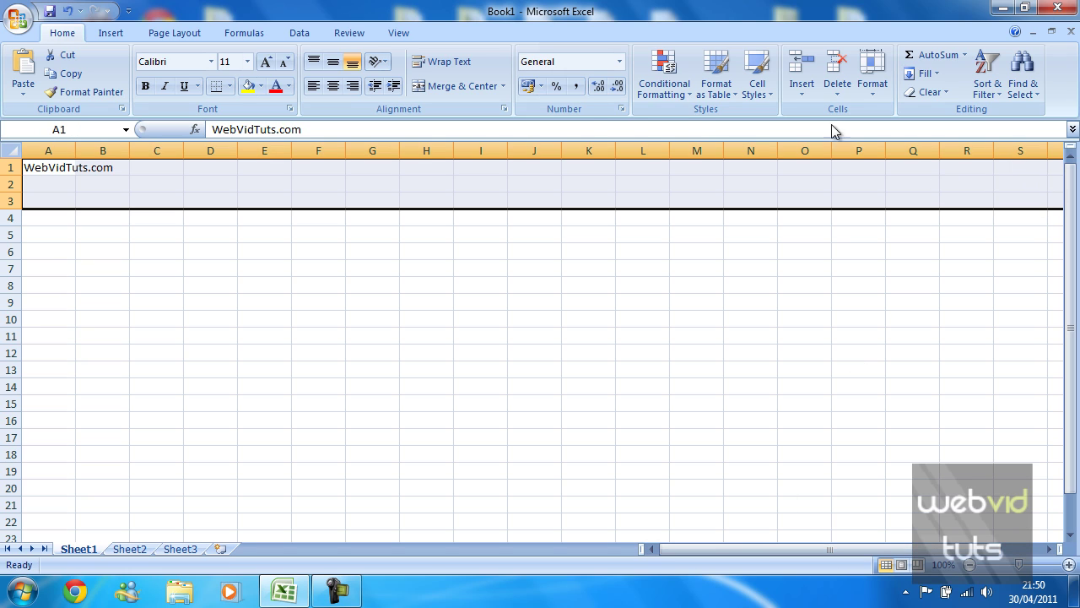
{"action": "left_click", "coordinate": [469, 88]}
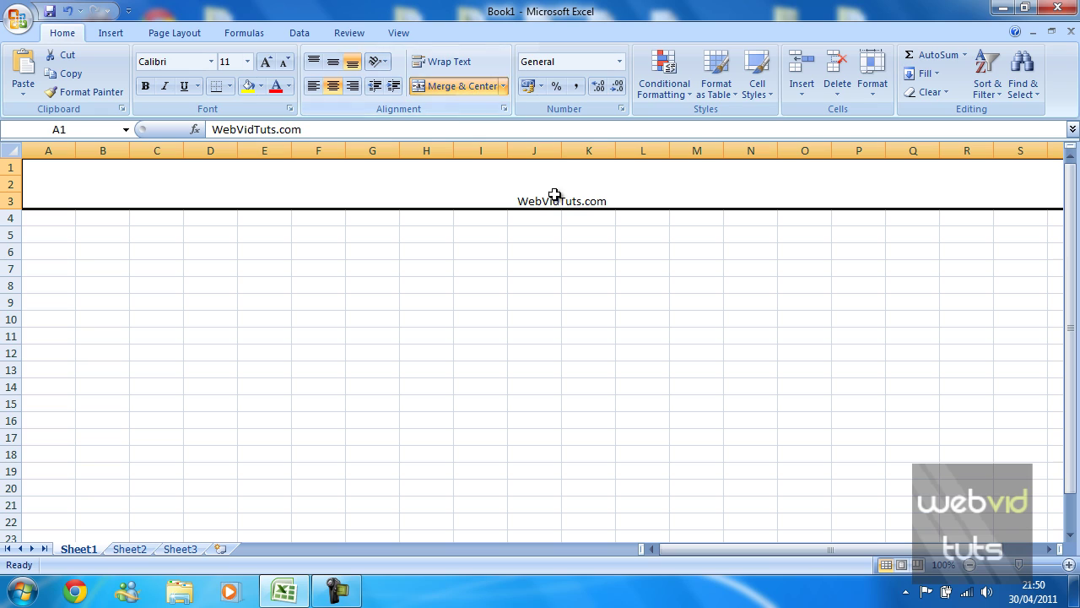
{"action": "left_click", "coordinate": [560, 247]}
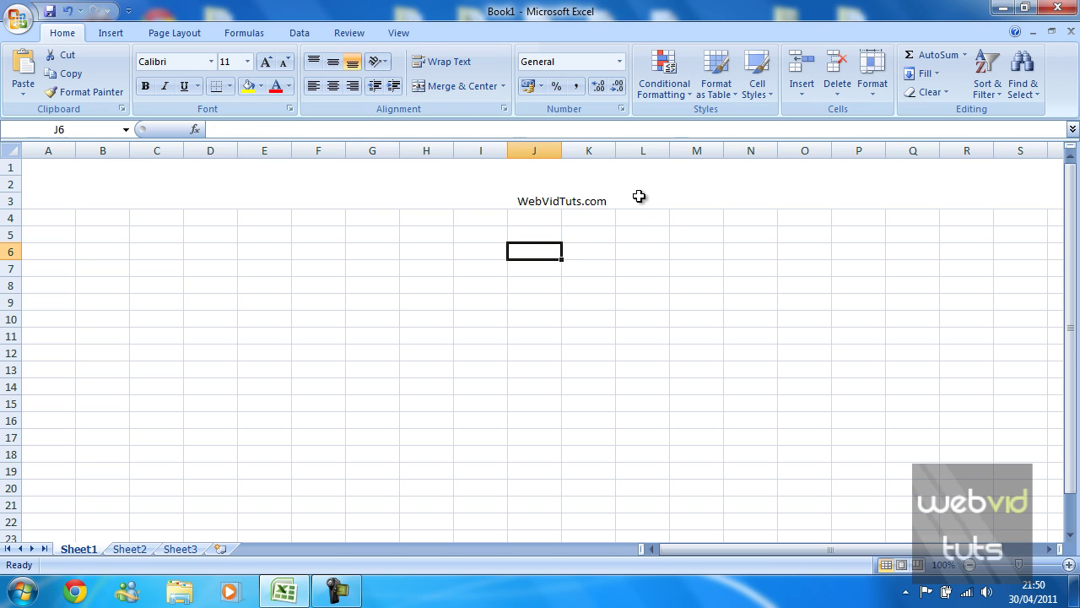
{"action": "left_click", "coordinate": [562, 195]}
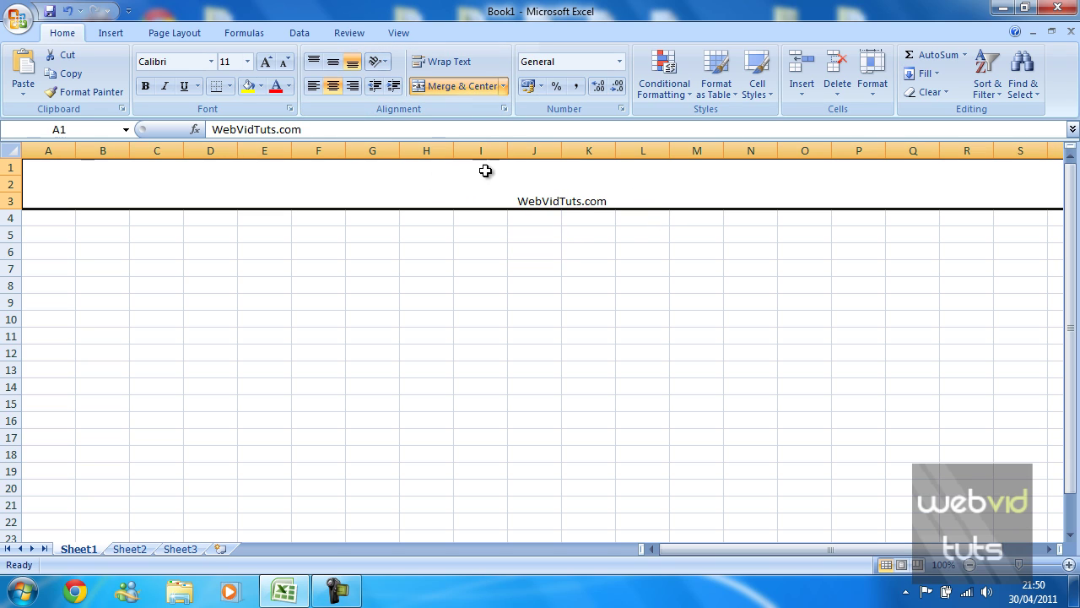
{"action": "left_click", "coordinate": [503, 85]}
{"action": "left_click", "coordinate": [497, 105]}
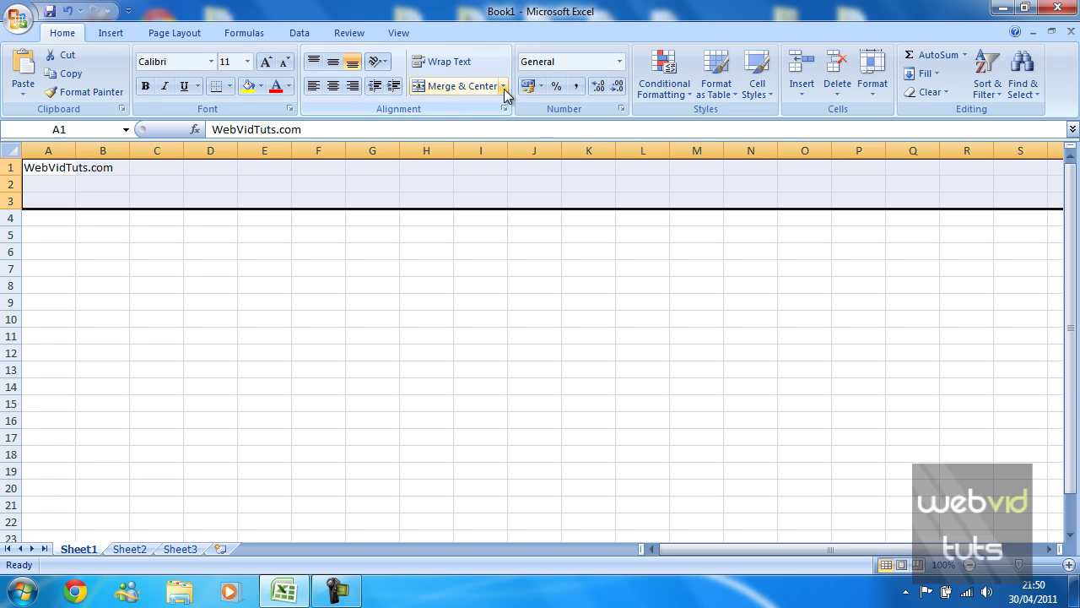
{"action": "left_click", "coordinate": [503, 87]}
{"action": "left_click", "coordinate": [497, 124]}
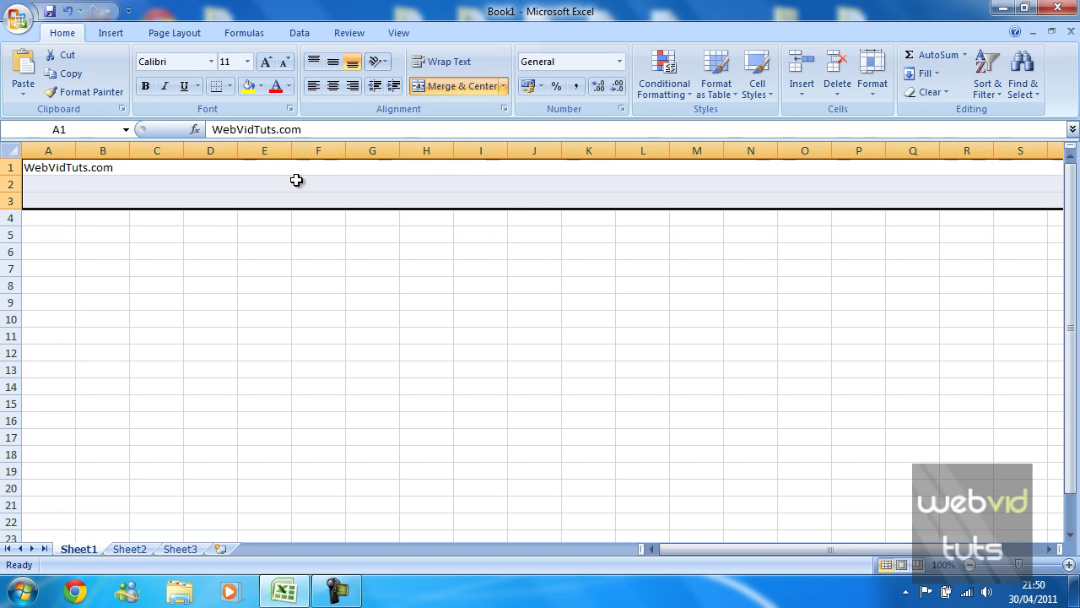
{"action": "left_click", "coordinate": [297, 182]}
{"action": "left_click_drag", "start_coordinate": [202, 191], "coordinate": [178, 181]}
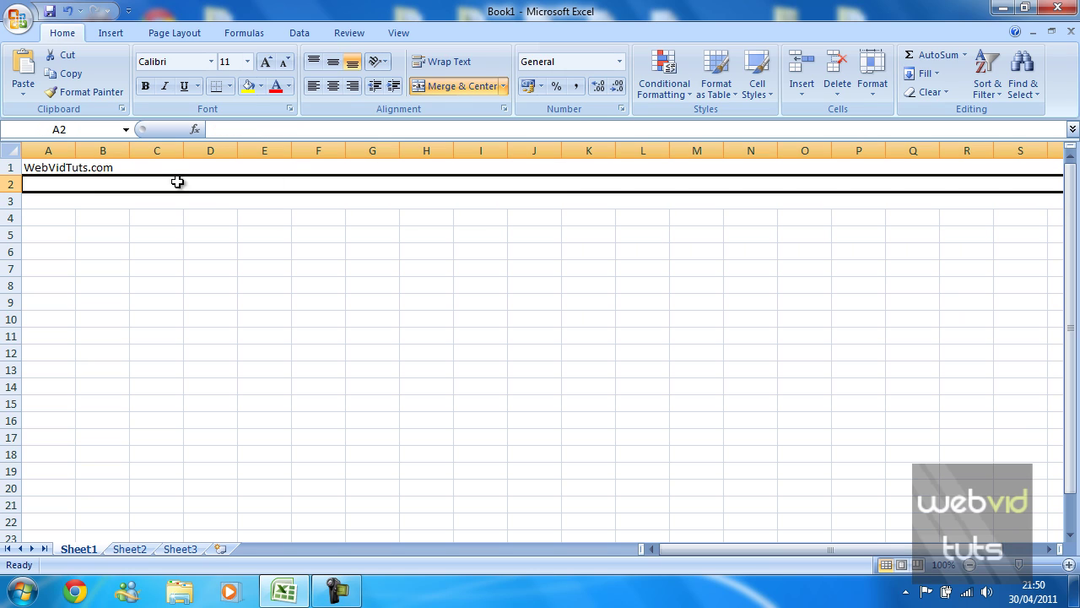
{"action": "left_click", "coordinate": [116, 166]}
{"action": "left_click", "coordinate": [118, 182]}
{"action": "left_click", "coordinate": [122, 203]}
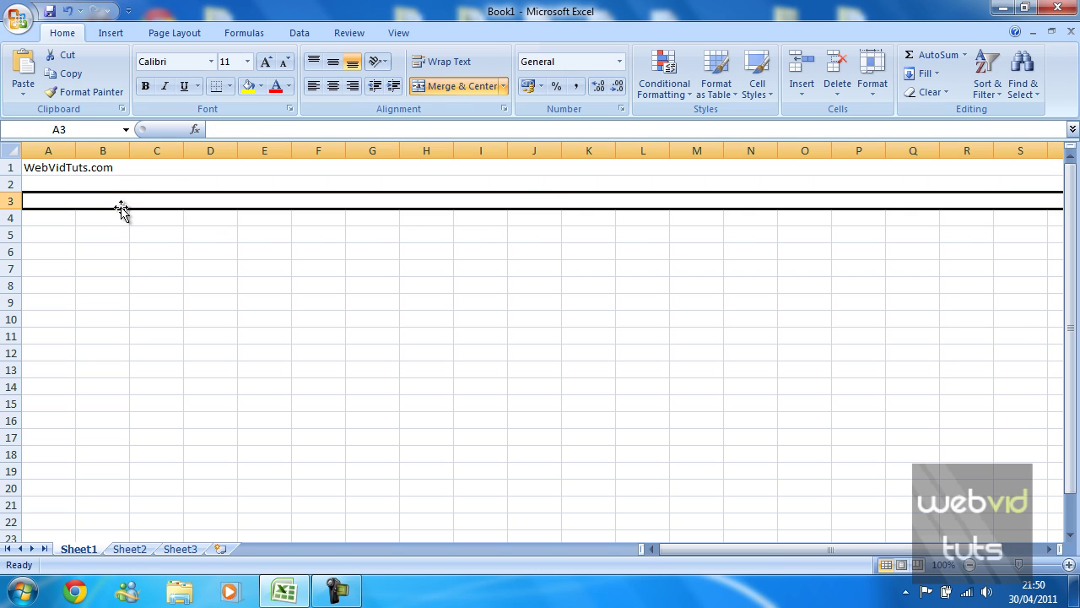
{"action": "left_click", "coordinate": [54, 167]}
{"action": "left_click_drag", "start_coordinate": [54, 167], "coordinate": [54, 204]}
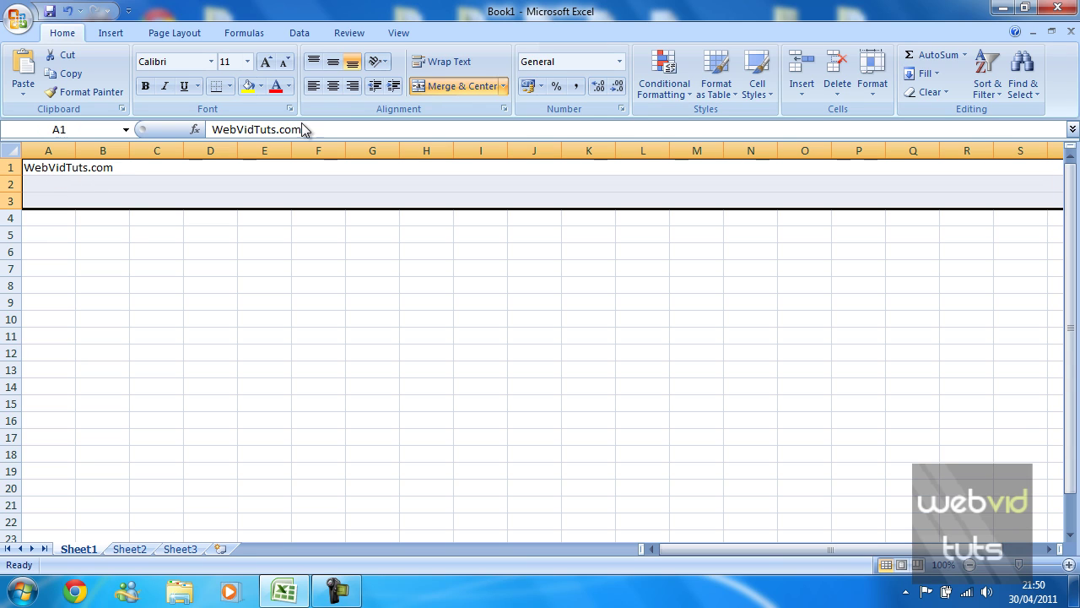
{"action": "left_click", "coordinate": [503, 86]}
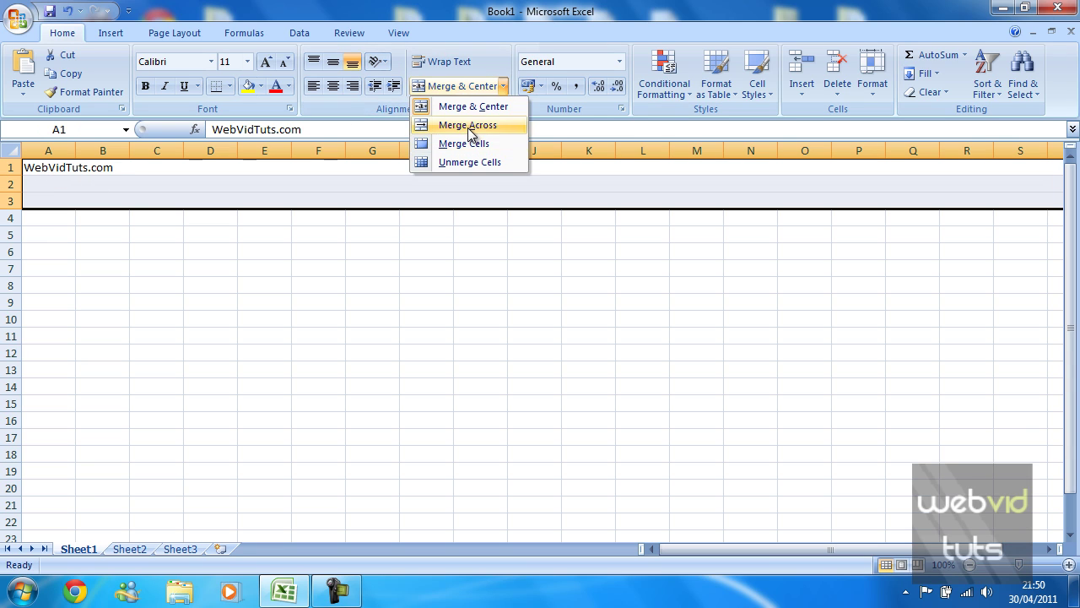
{"action": "left_click", "coordinate": [505, 88]}
{"action": "left_click", "coordinate": [506, 87]}
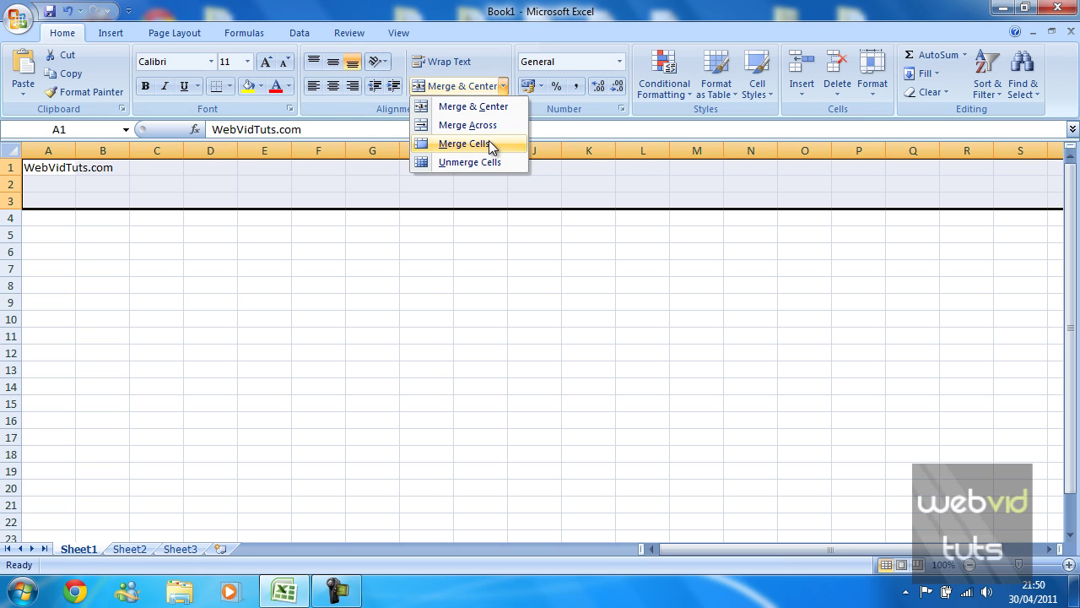
{"action": "left_click", "coordinate": [481, 143]}
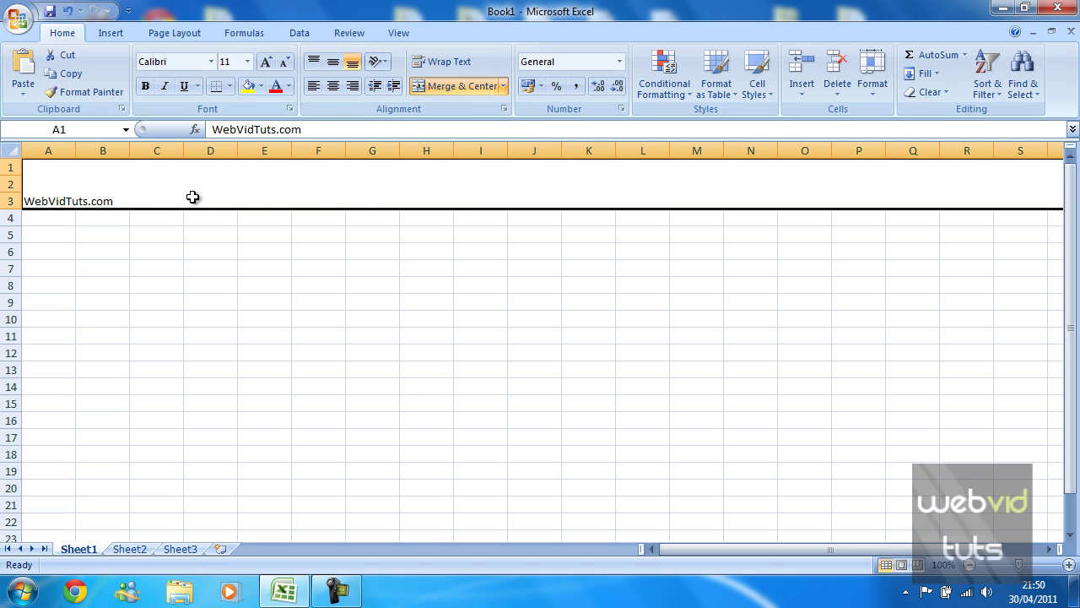
{"action": "left_click", "coordinate": [504, 86]}
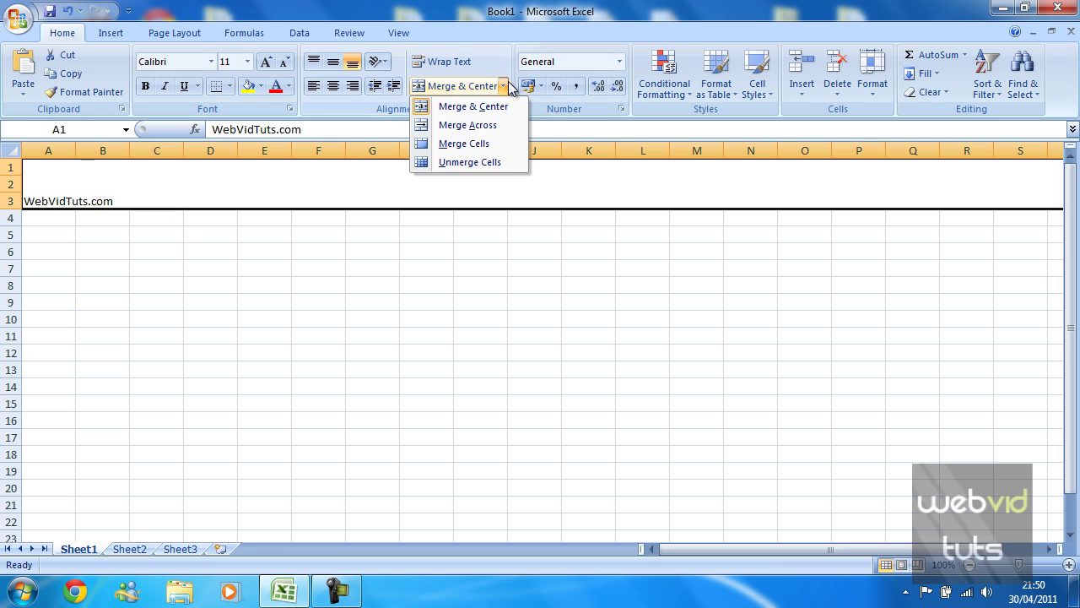
{"action": "left_click", "coordinate": [472, 161]}
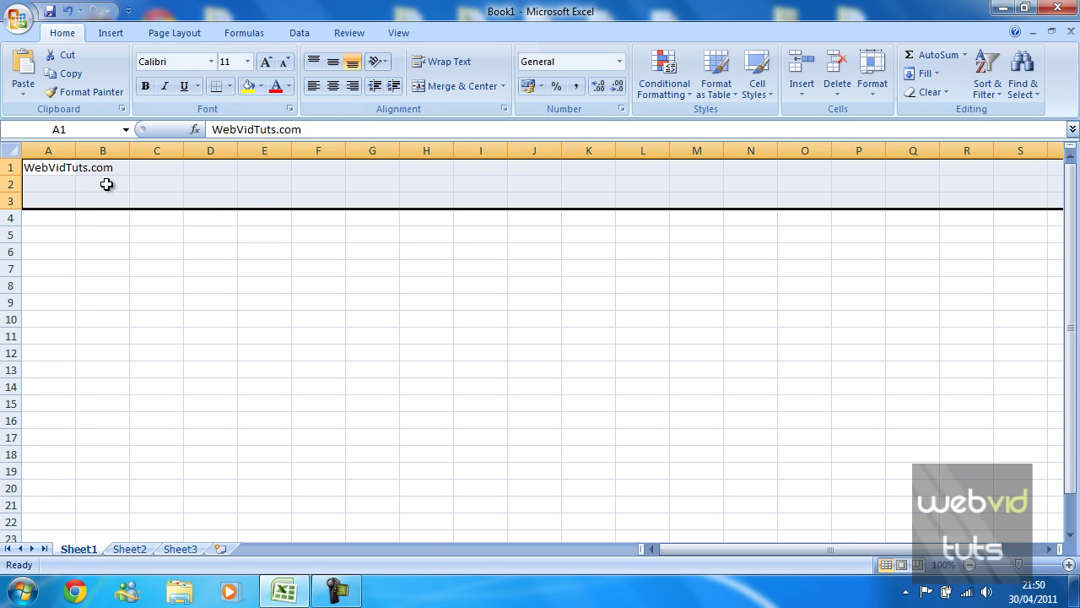
Re-merge rows 1–3, middle-align WebVidTuts.com and enlarge its font to 18 pt
{"action": "left_click", "coordinate": [449, 87]}
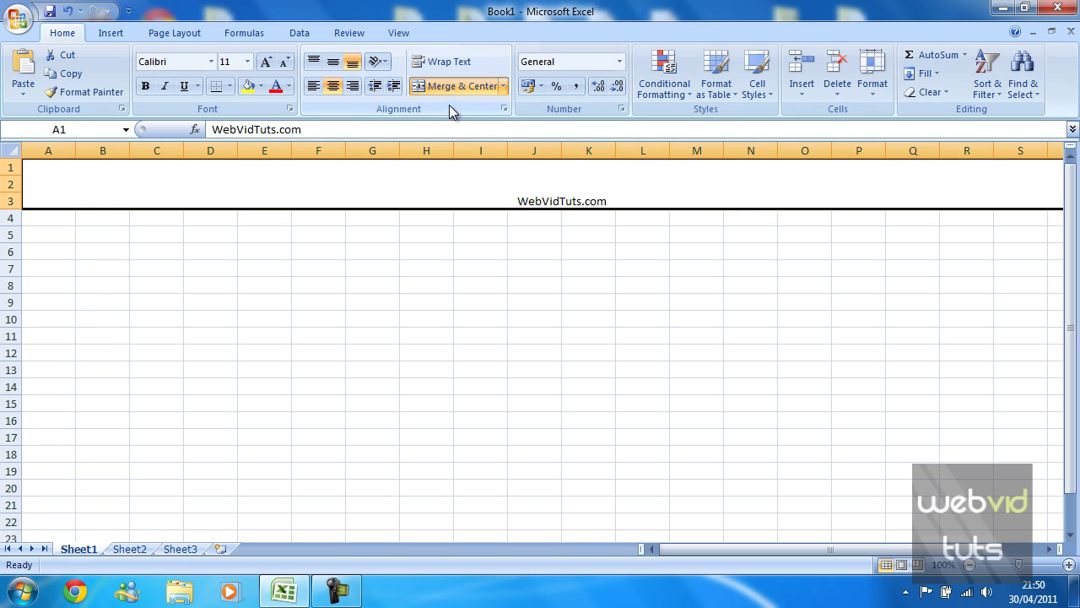
{"action": "left_click", "coordinate": [333, 66]}
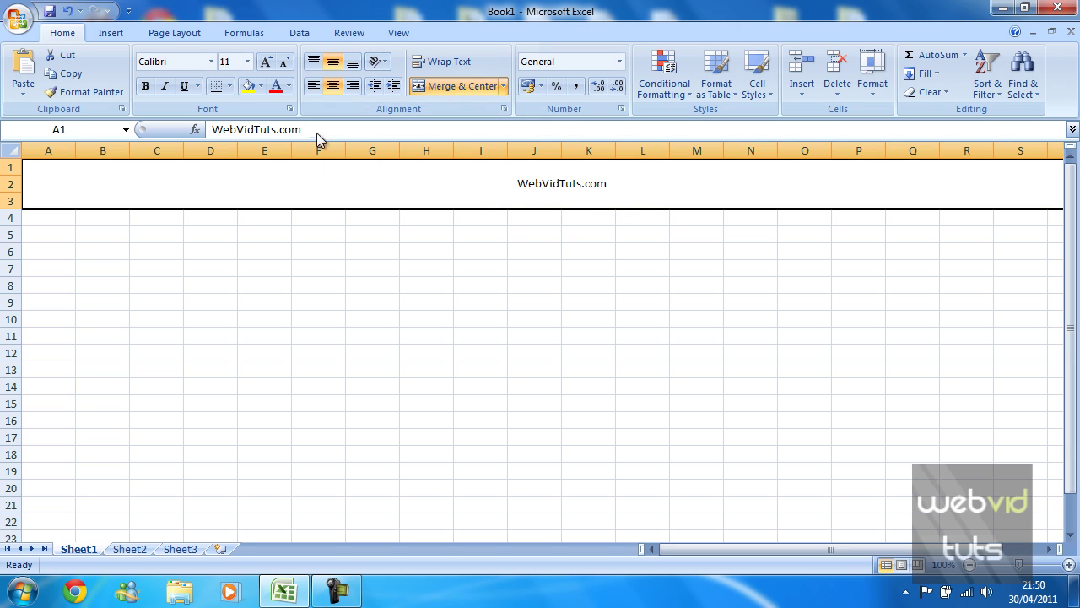
{"action": "left_click", "coordinate": [264, 64]}
{"action": "left_click", "coordinate": [264, 64]}
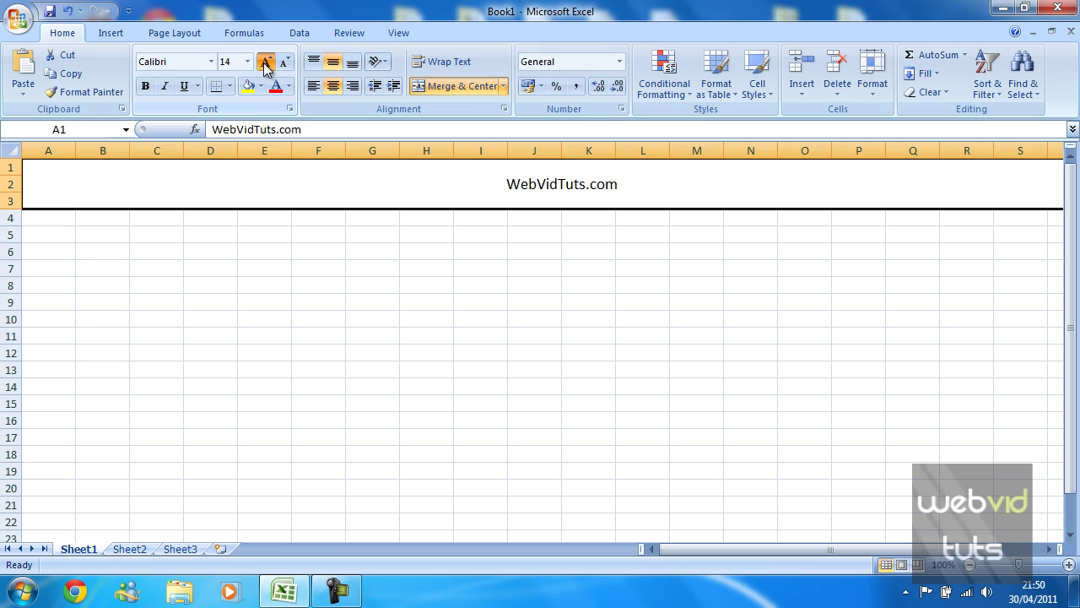
{"action": "left_click", "coordinate": [265, 65]}
{"action": "left_click", "coordinate": [265, 64]}
{"action": "left_click", "coordinate": [429, 280]}
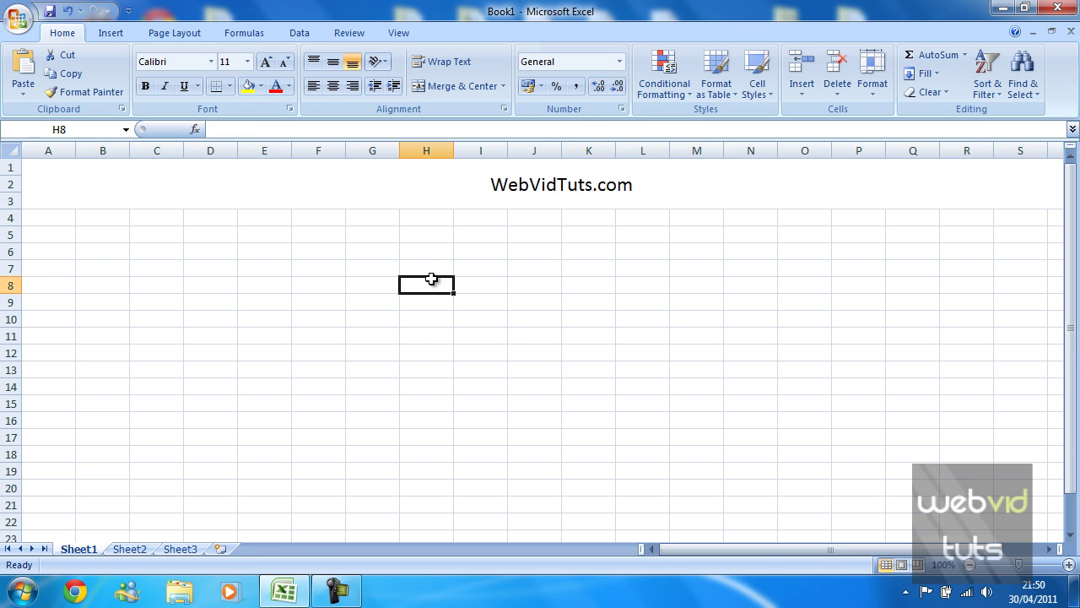
{"action": "left_click", "coordinate": [546, 197]}
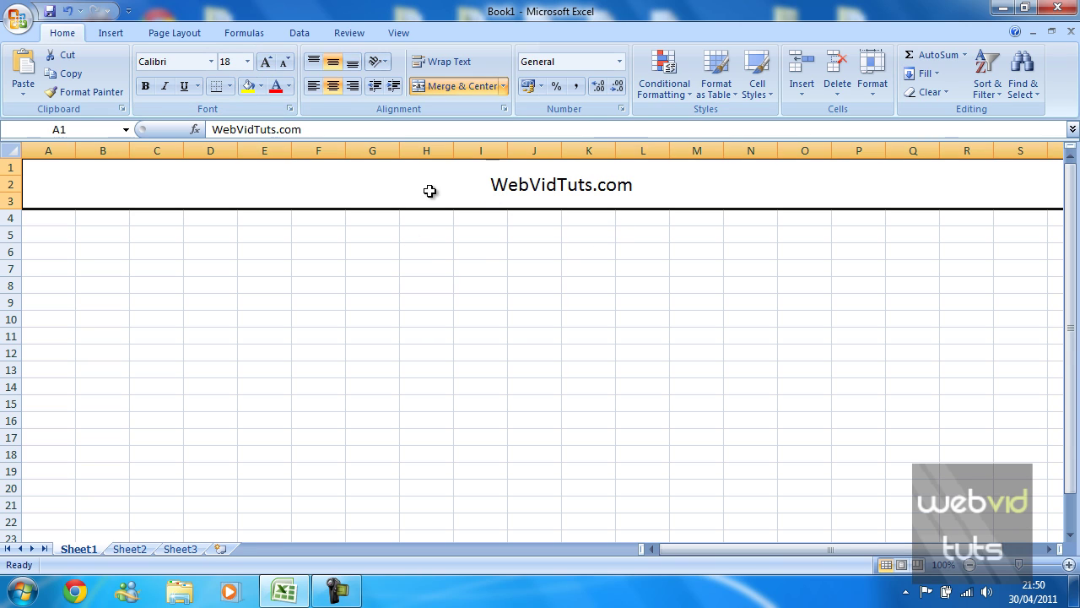
{"action": "left_click", "coordinate": [353, 265]}
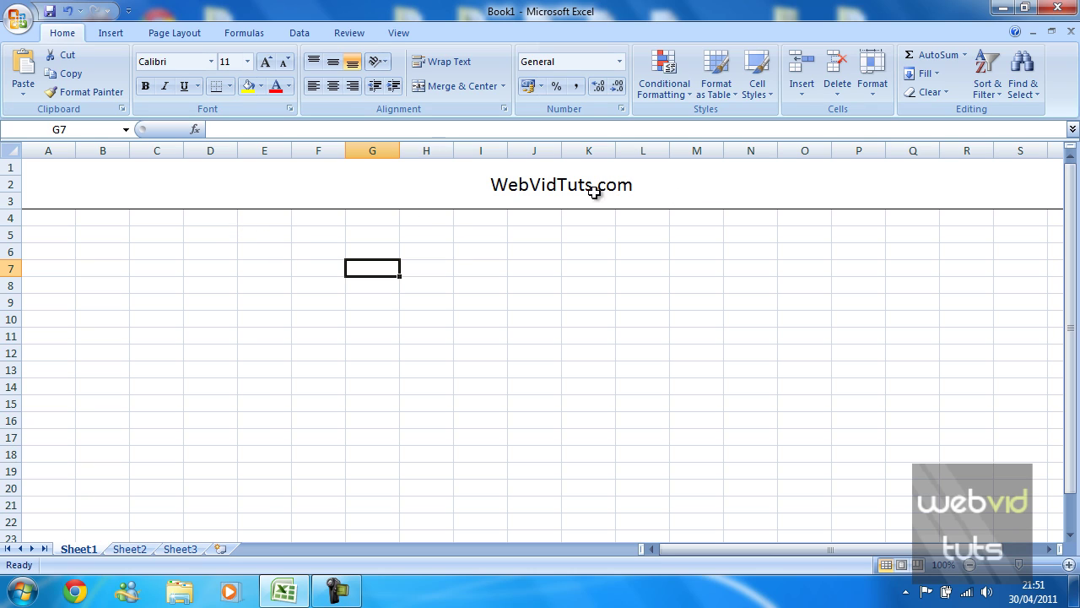
Enter the long sample text 'dhlshfdsijfhdskfd' in cell A6
{"action": "left_click", "coordinate": [166, 202]}
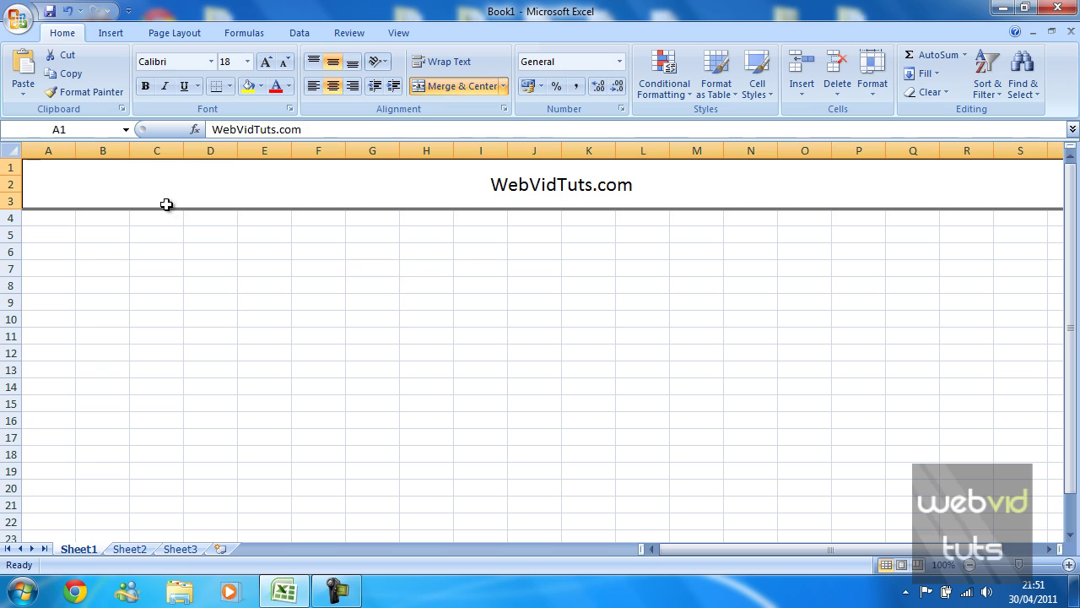
{"action": "left_click", "coordinate": [65, 251]}
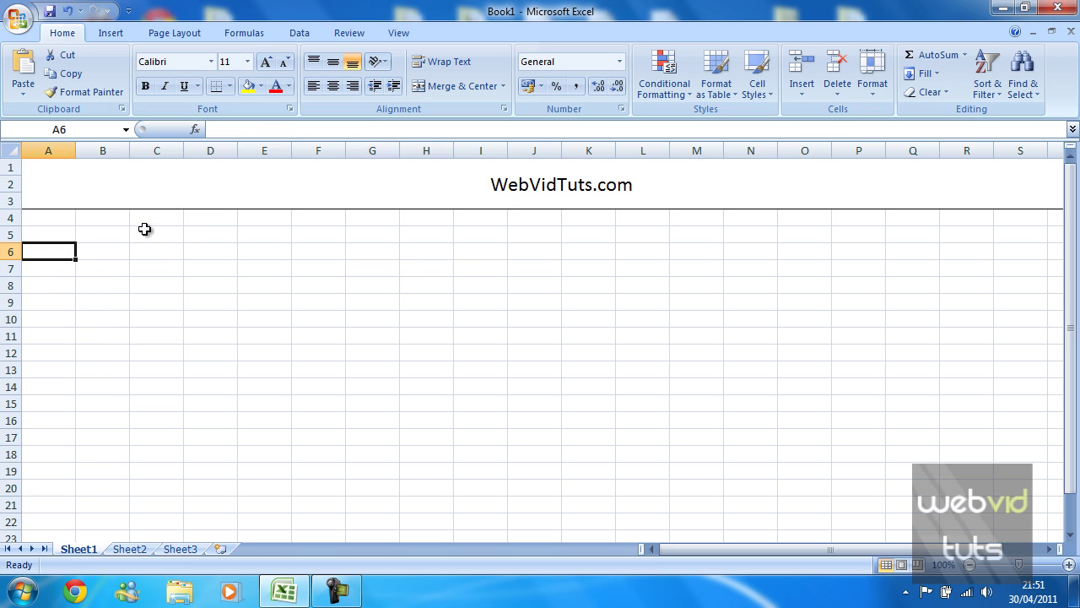
{"action": "type", "text": "dhlshfdsijfhdskfd"}
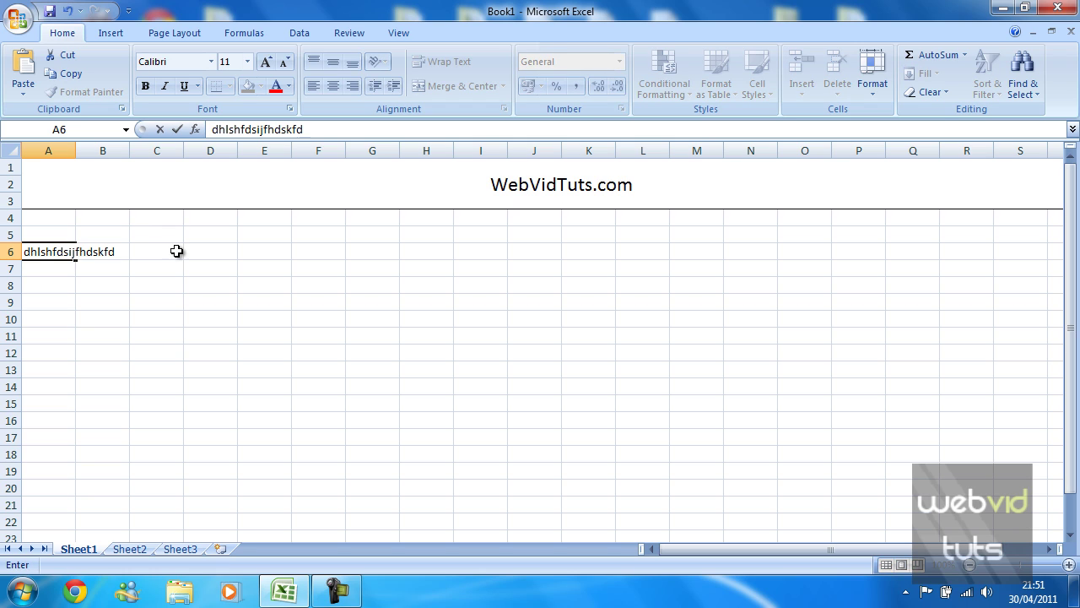
{"action": "left_click", "coordinate": [176, 252]}
Merge A6:B6 with Merge Cells so the text stays left-aligned
{"action": "left_click_drag", "start_coordinate": [48, 251], "coordinate": [120, 249]}
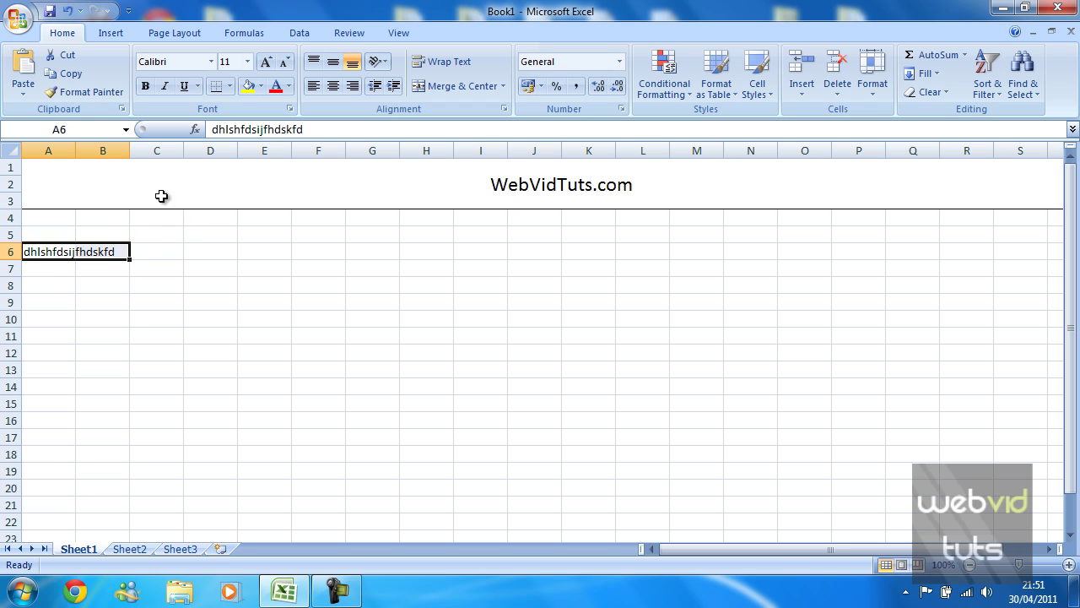
{"action": "left_click", "coordinate": [462, 85]}
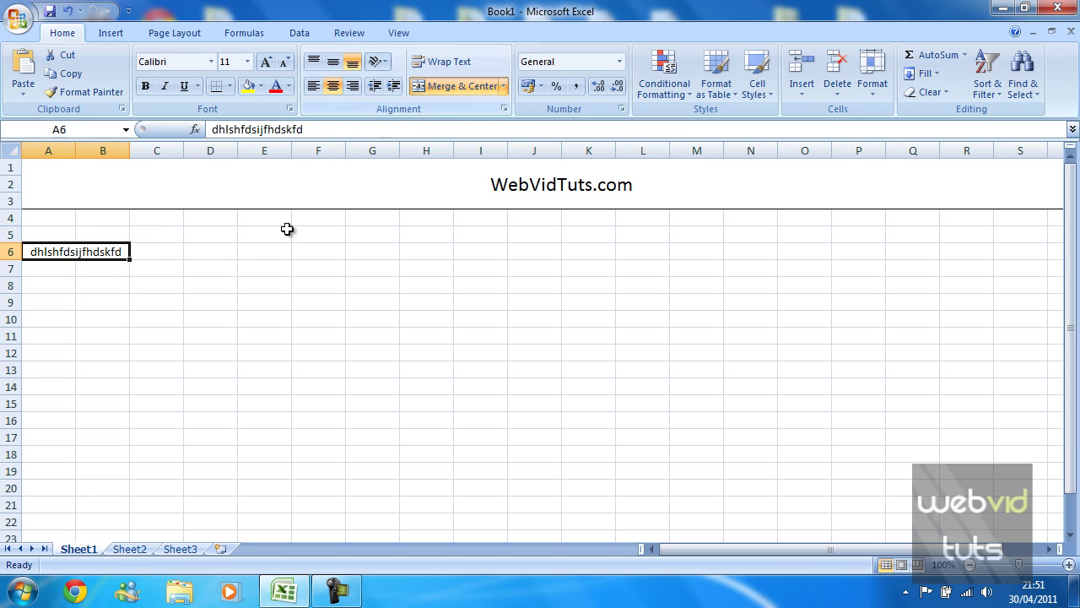
{"action": "left_click", "coordinate": [504, 86]}
{"action": "left_click", "coordinate": [492, 106]}
{"action": "left_click", "coordinate": [504, 85]}
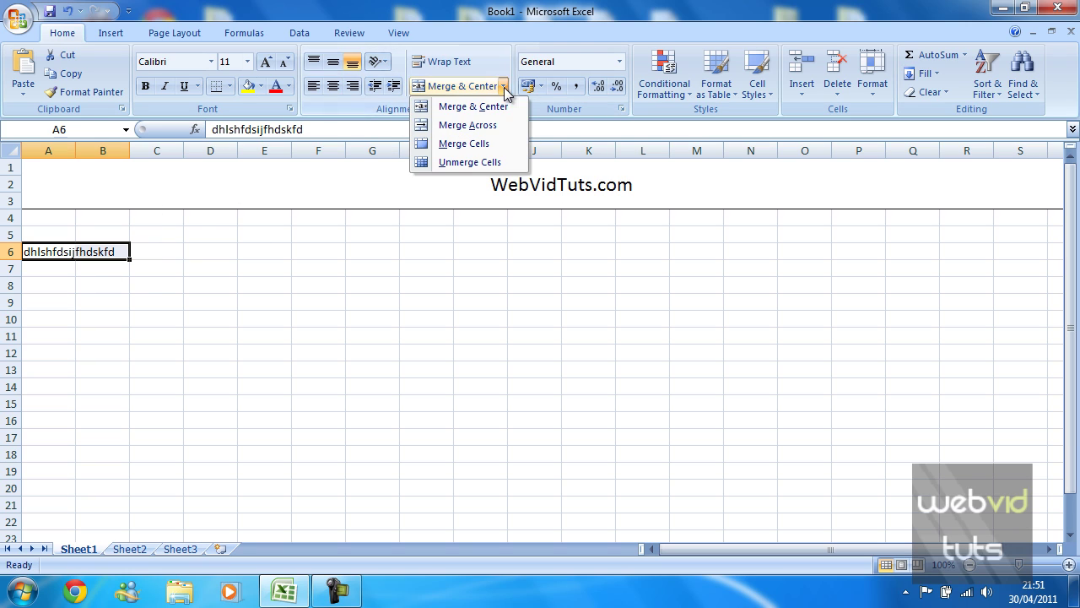
{"action": "left_click", "coordinate": [491, 144]}
{"action": "left_click", "coordinate": [152, 285]}
{"action": "left_click", "coordinate": [82, 255]}
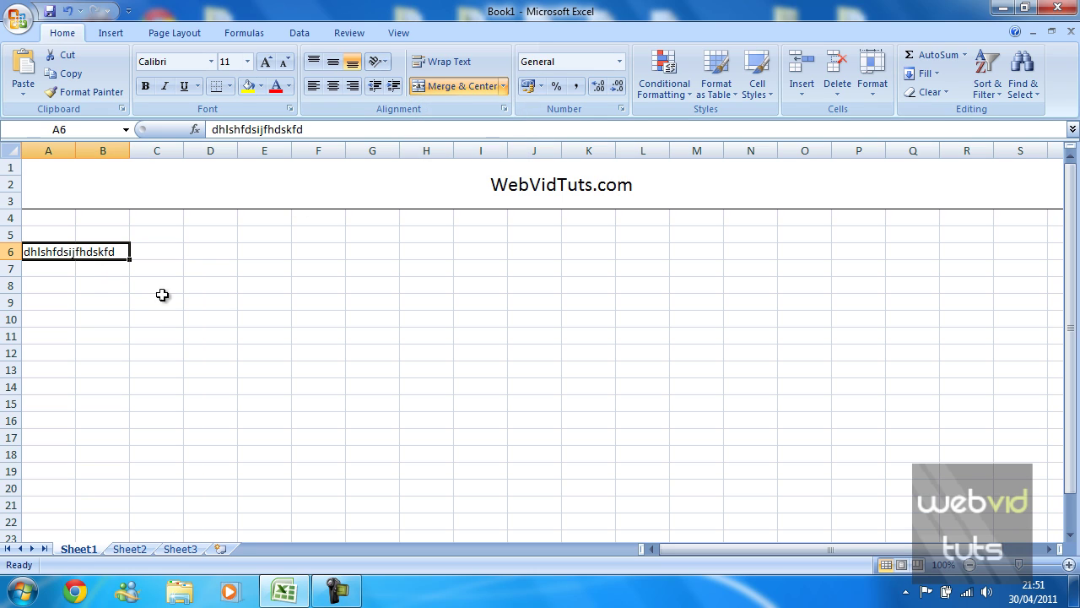
{"action": "left_click", "coordinate": [97, 283]}
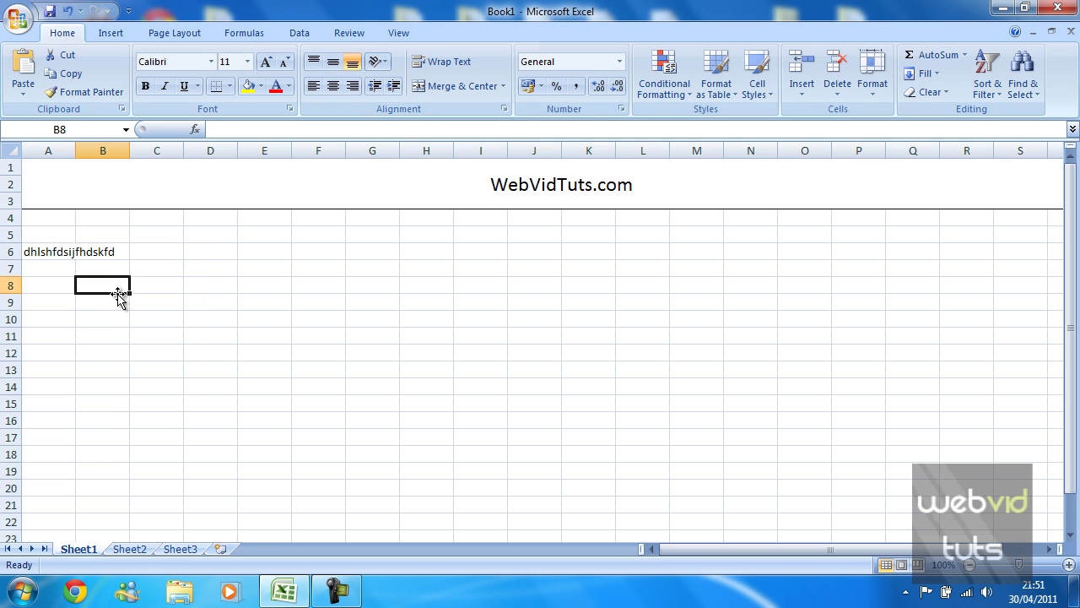
{"action": "left_click", "coordinate": [42, 200]}
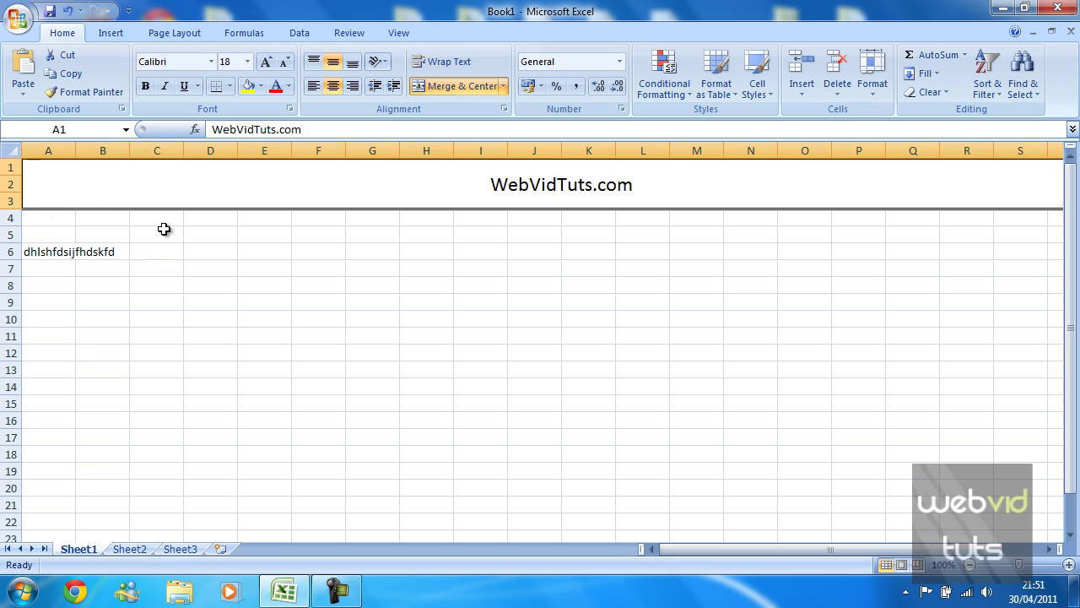